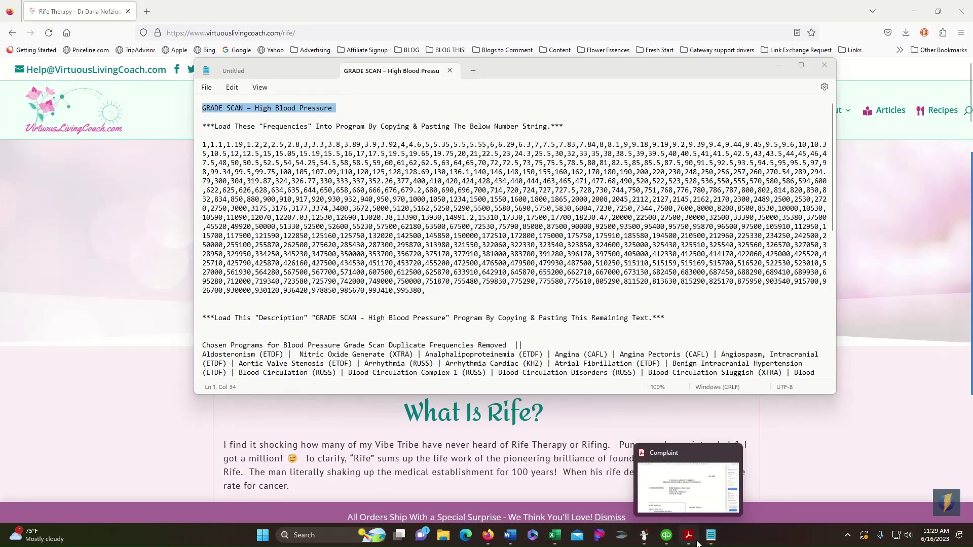
- Switch from the Notepad notes to the Spooky2 main window using its taskbar preview
mouse_move(642, 542)
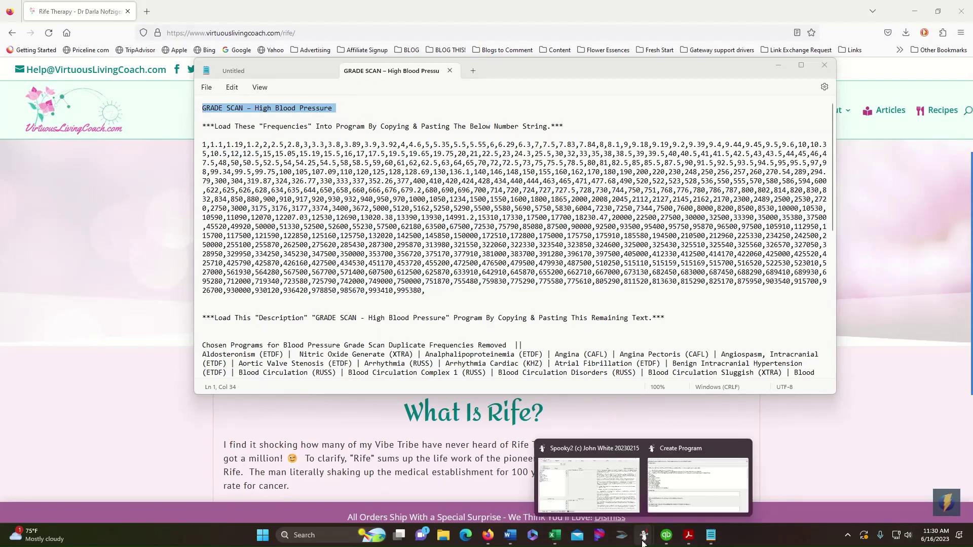
left_click(575, 504)
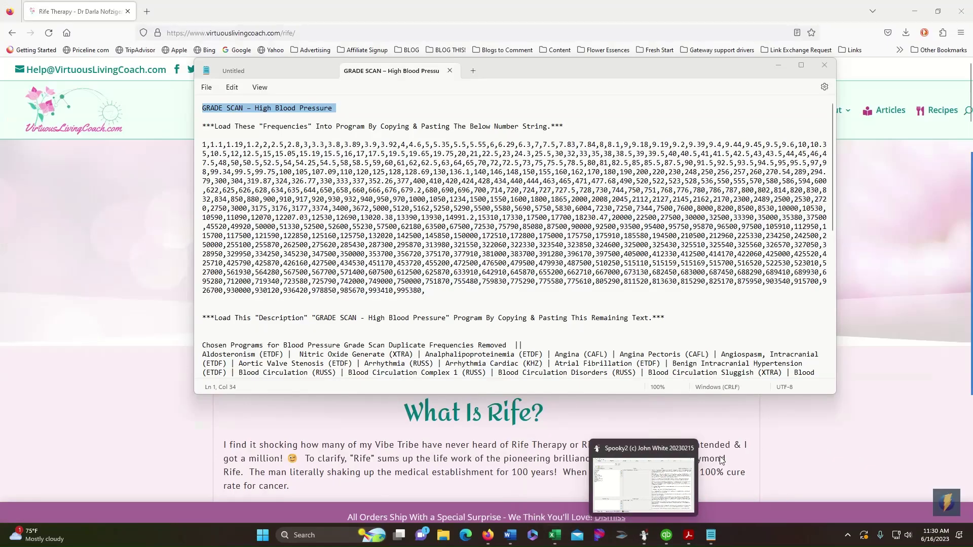
- Create a new custom program and paste 'GRADE SCAN – High Blood Pressure' as its name
left_click(629, 486)
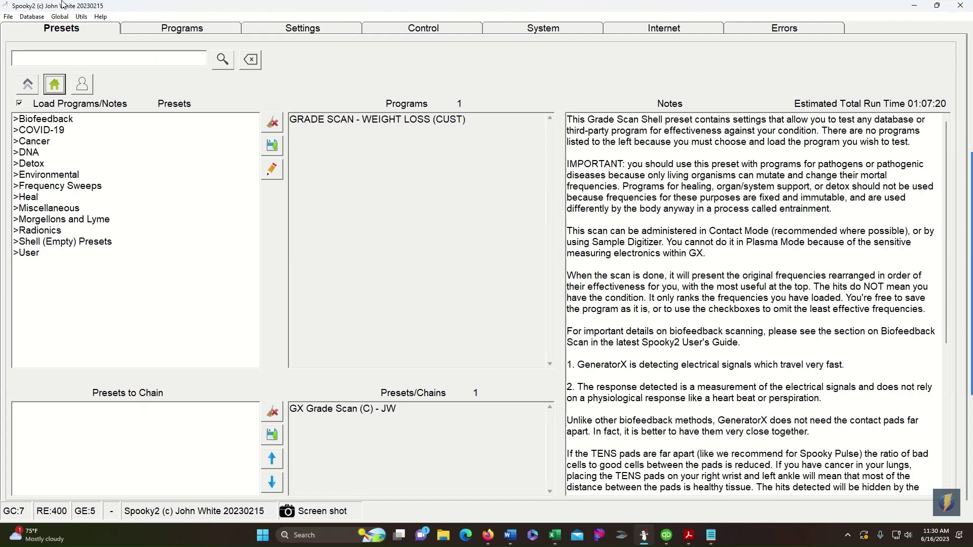
left_click(9, 17)
left_click(34, 34)
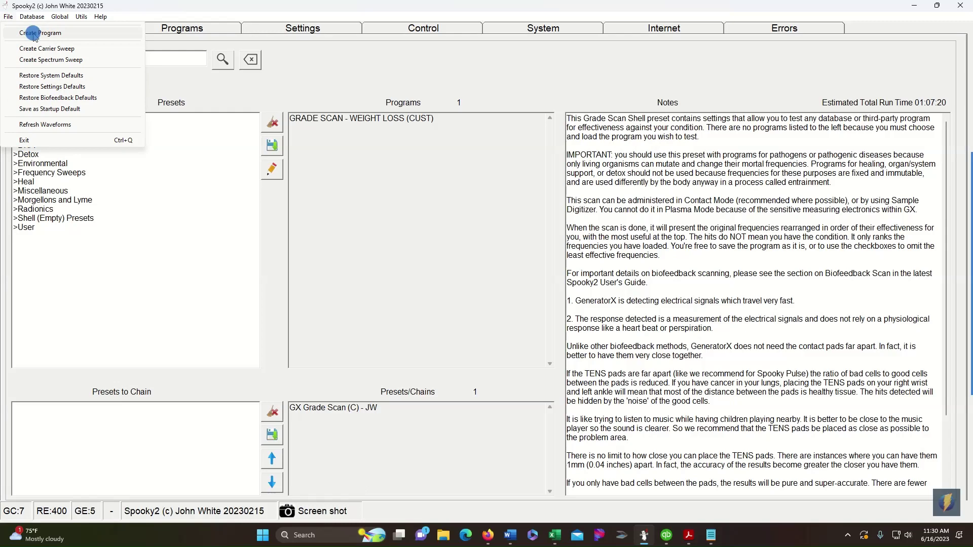
left_click(166, 96)
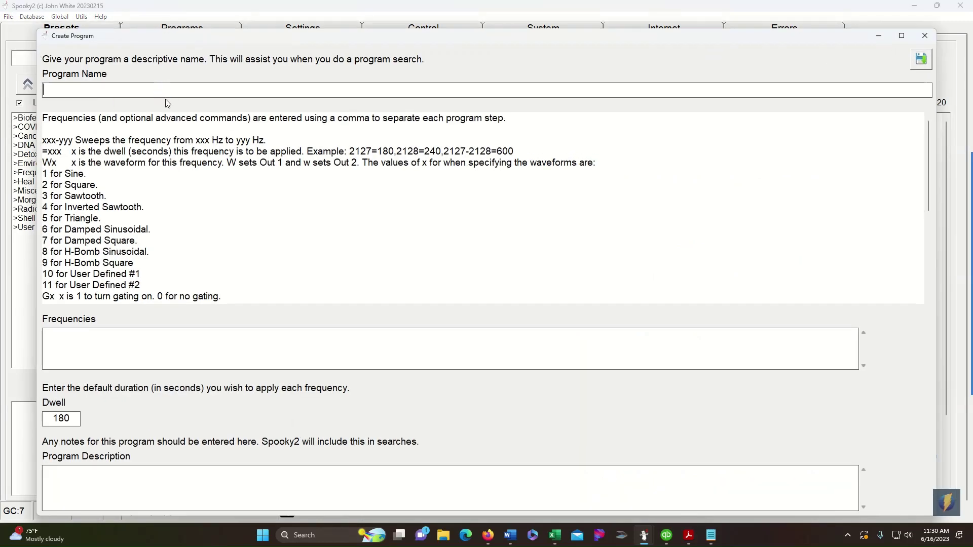
type("GRADE SCAN – High Blood Pressure")
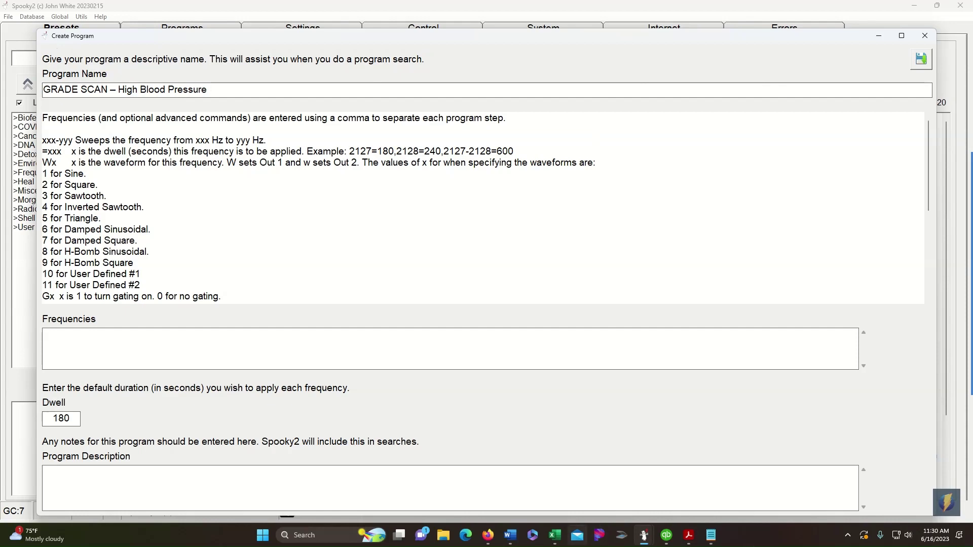
- Copy the frequency string from the notes into Frequencies, keeping the 180 dwell
left_click(717, 540)
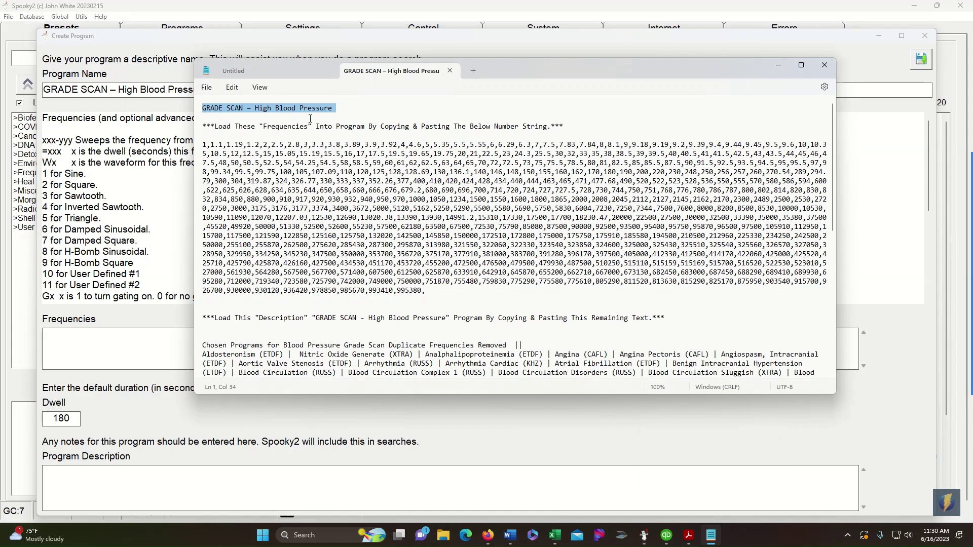
left_click_drag(202, 144, 441, 292)
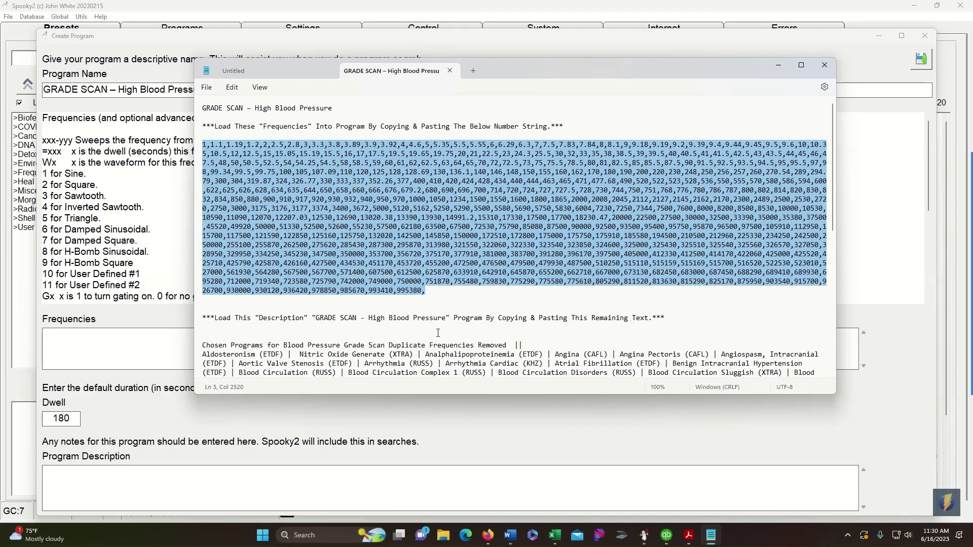
left_click(87, 343)
key("ctrl+v")
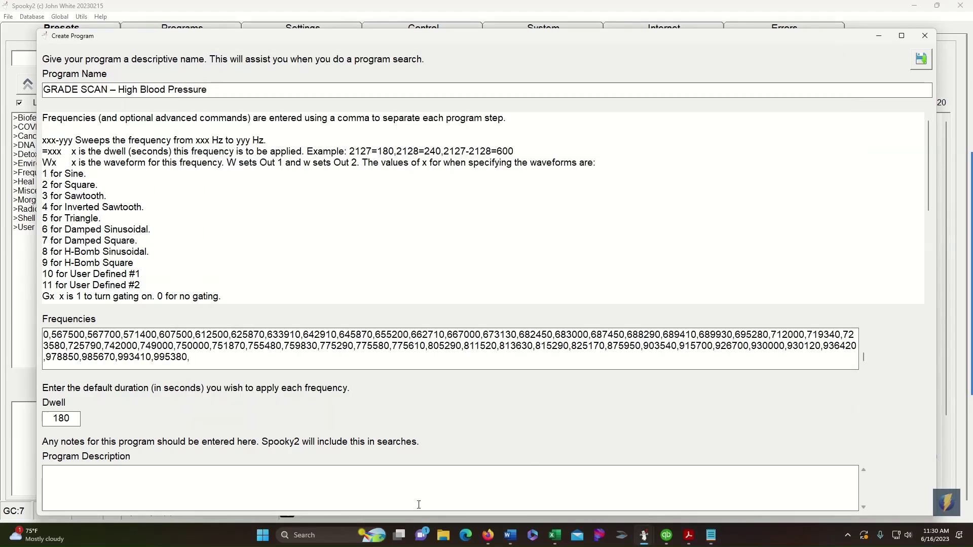
left_click(74, 421)
- Paste the notes' list of chosen blood pressure programs into Program Description
left_click(710, 536)
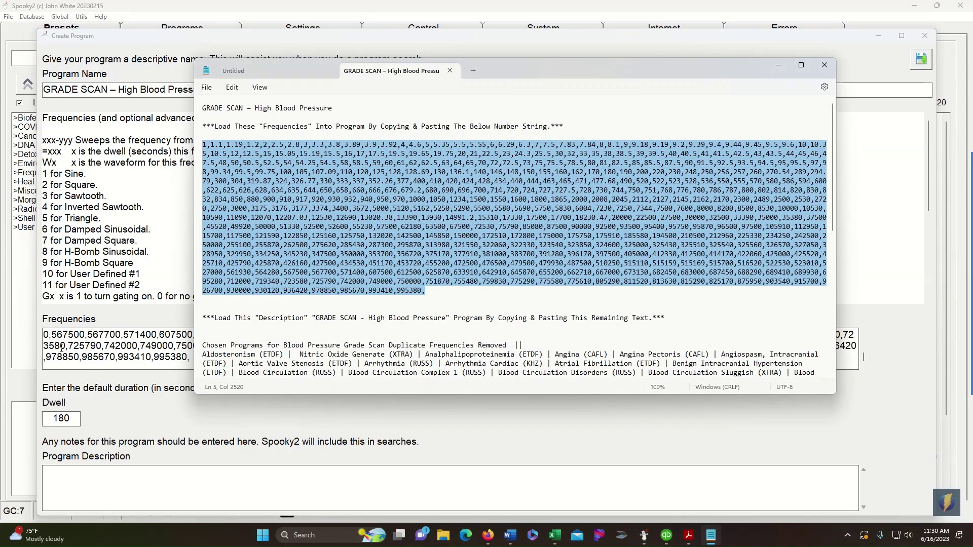
scroll(229, 310, "down", 2)
scroll(228, 319, "down", 2)
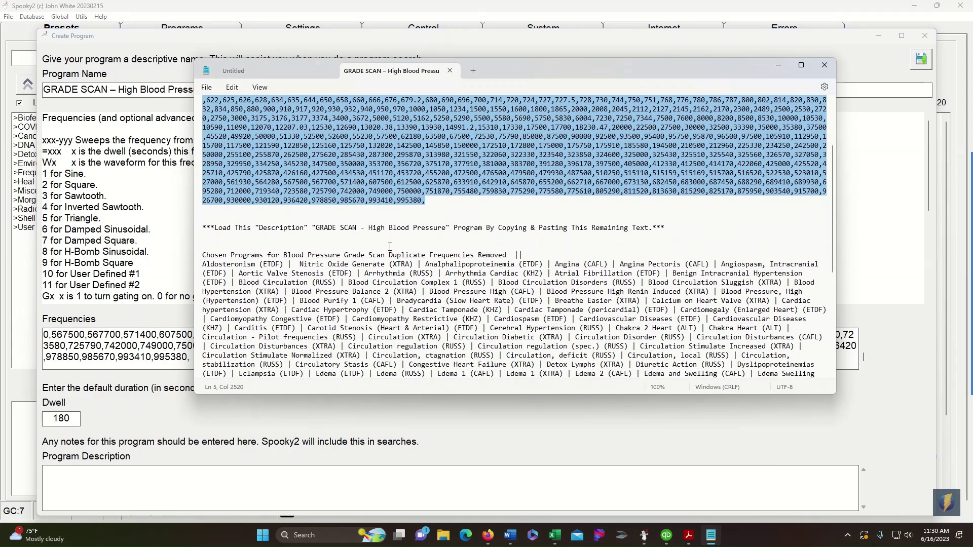
left_click_drag(202, 254, 791, 403)
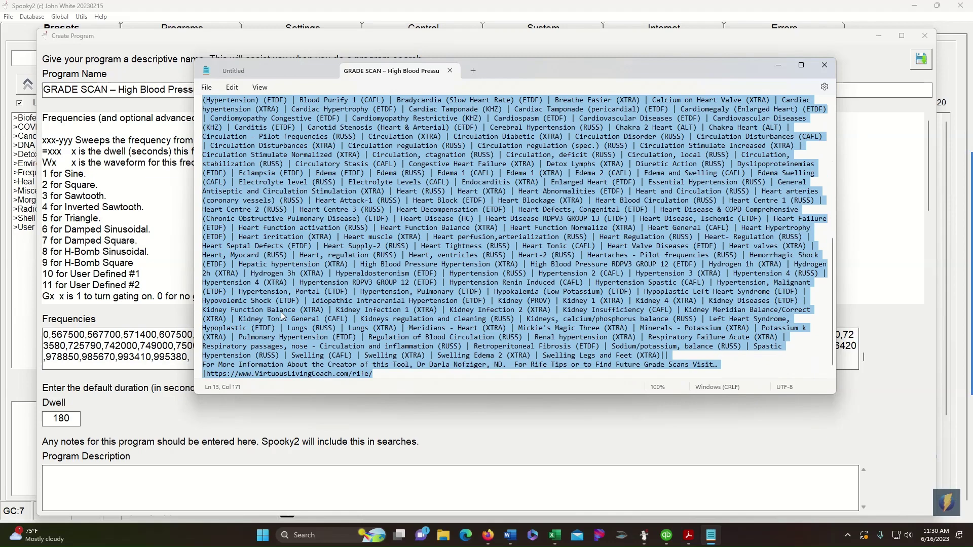
scroll(426, 243, "up", 5)
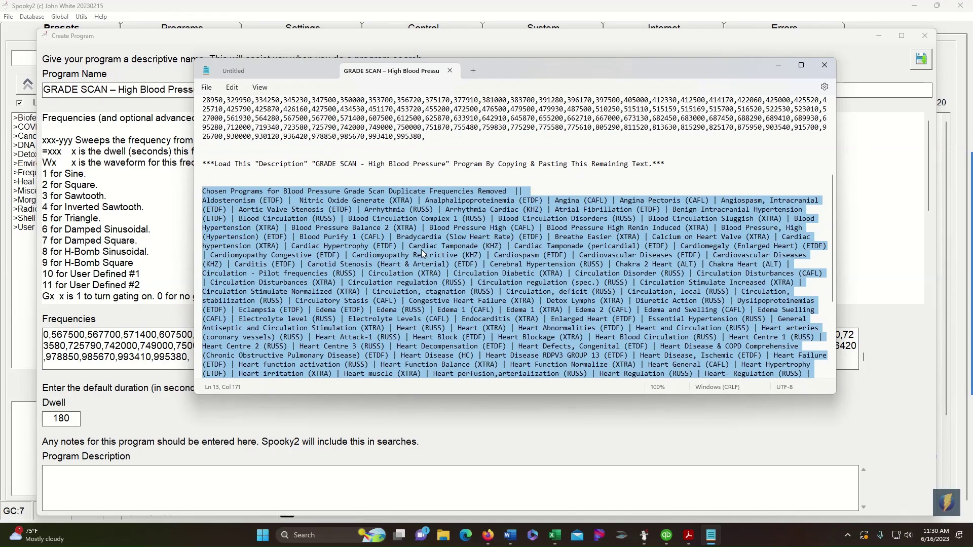
left_click(193, 479)
key("ctrl+v")
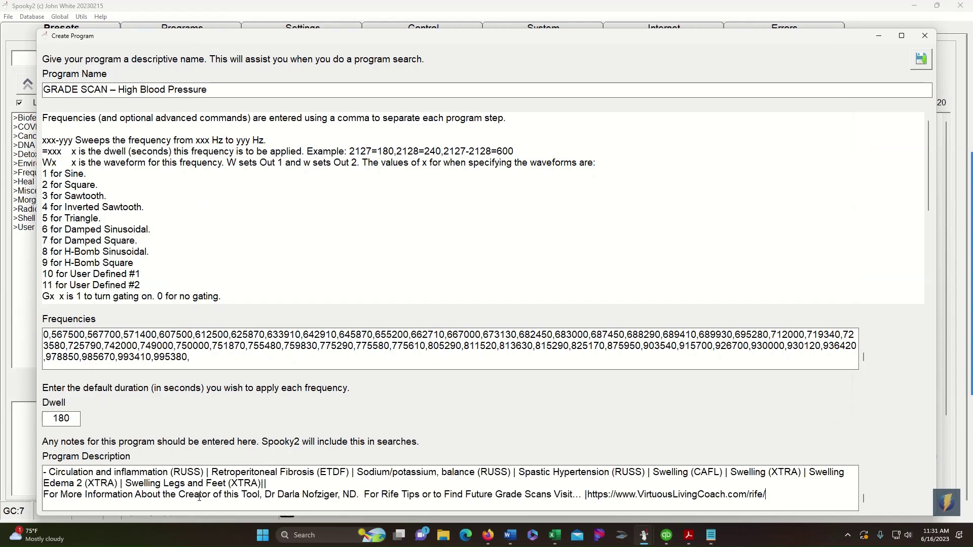
scroll(183, 499, "up", 10)
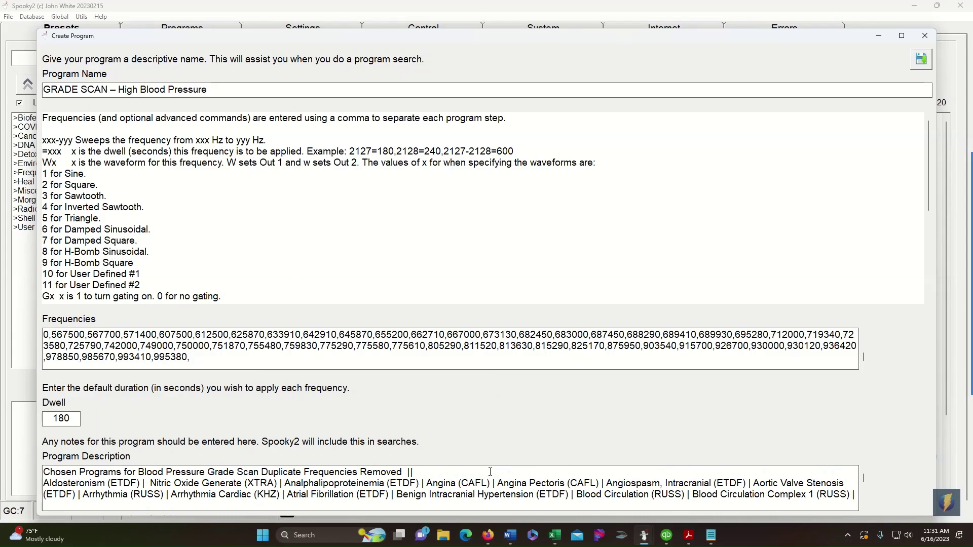
scroll(333, 477, "down", 10)
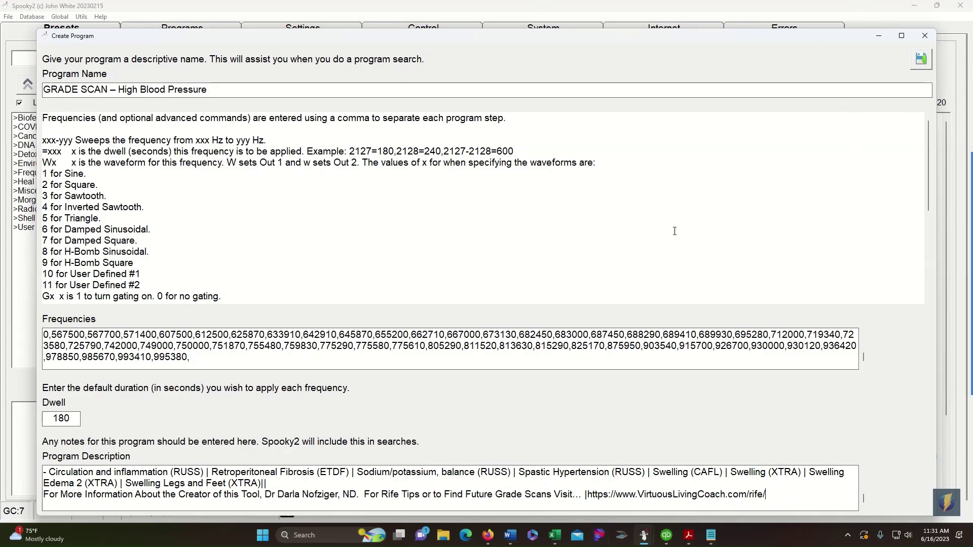
- Save the program to the Custom database and clear the Loaded Programs list
left_click(921, 61)
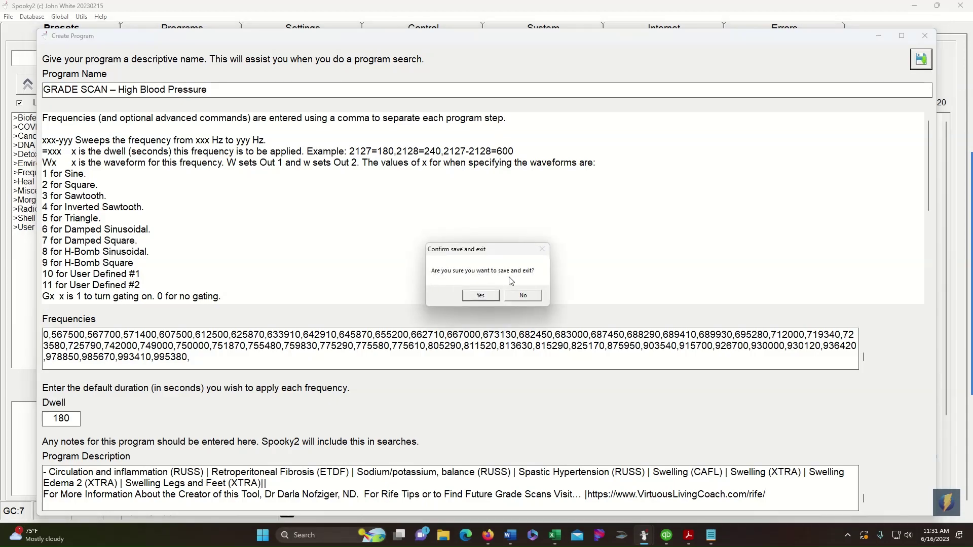
left_click(482, 297)
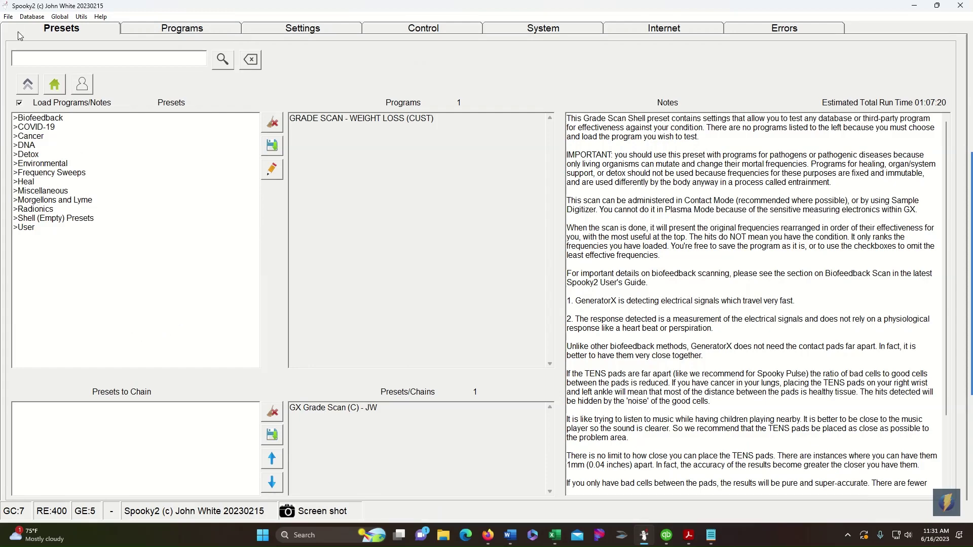
left_click(183, 29)
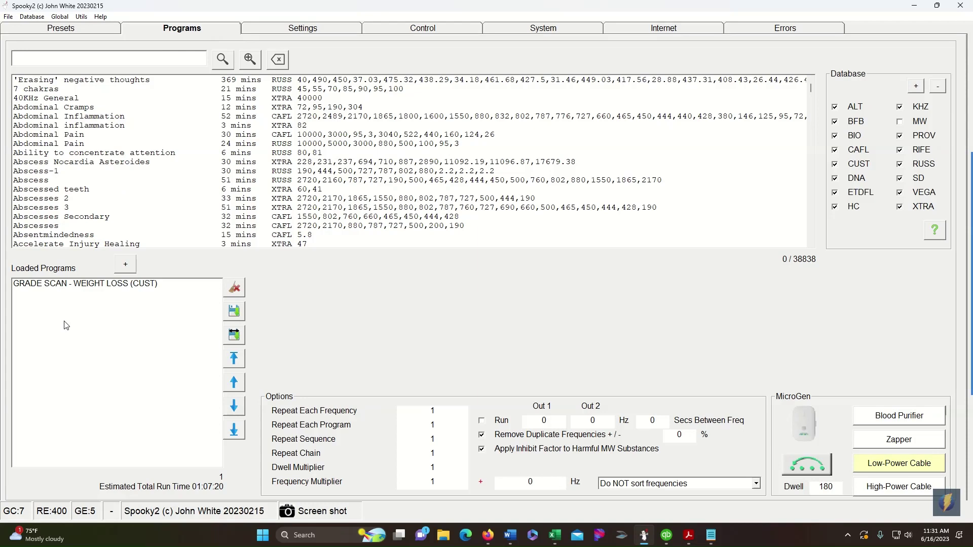
left_click(234, 287)
- Search the program database for 'grade scan', returning 23 entries
left_click(158, 56)
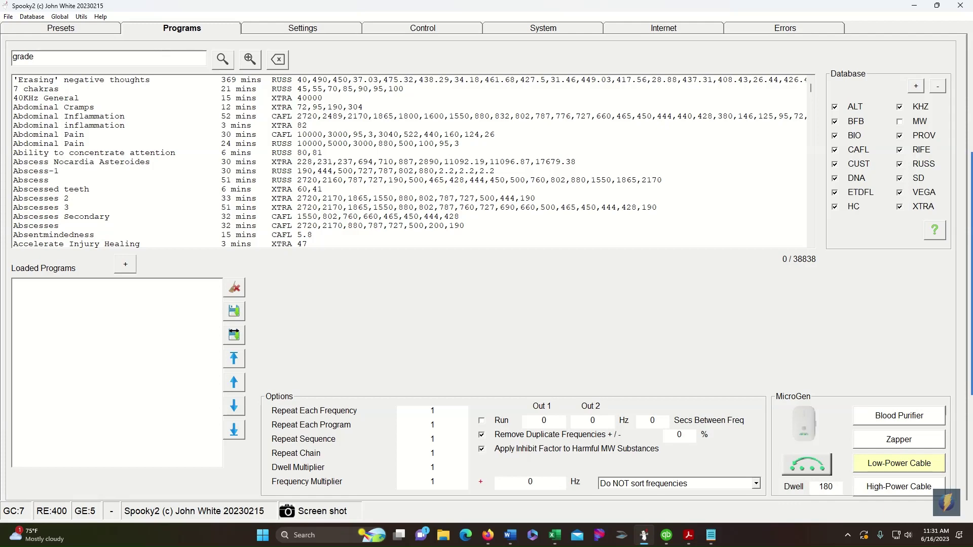
type("grade scan")
key("Return")
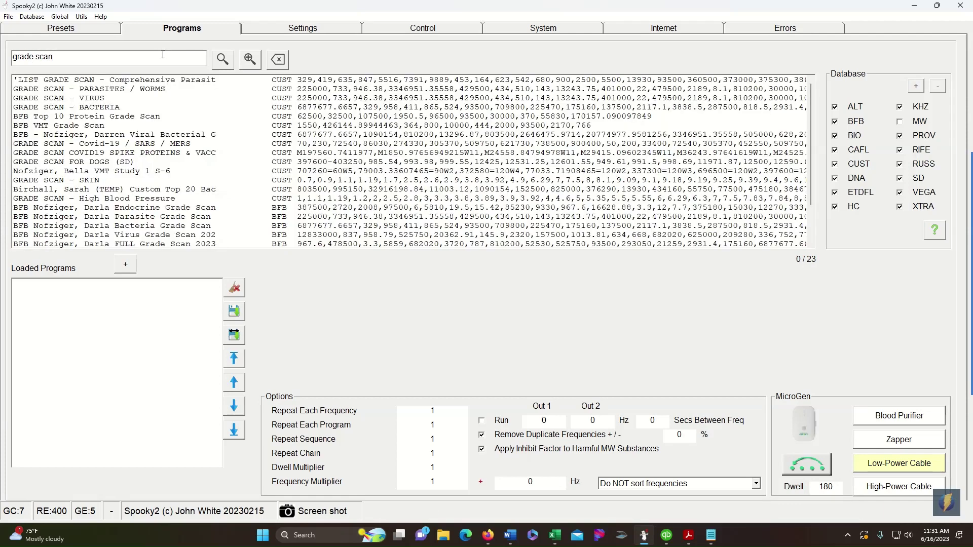
scroll(215, 137, "down", 2)
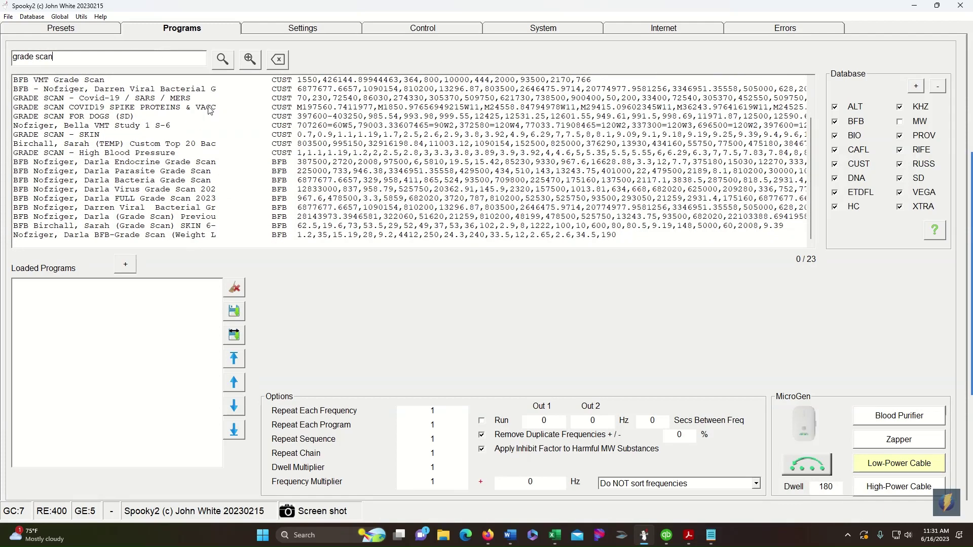
scroll(231, 172, "up", 2)
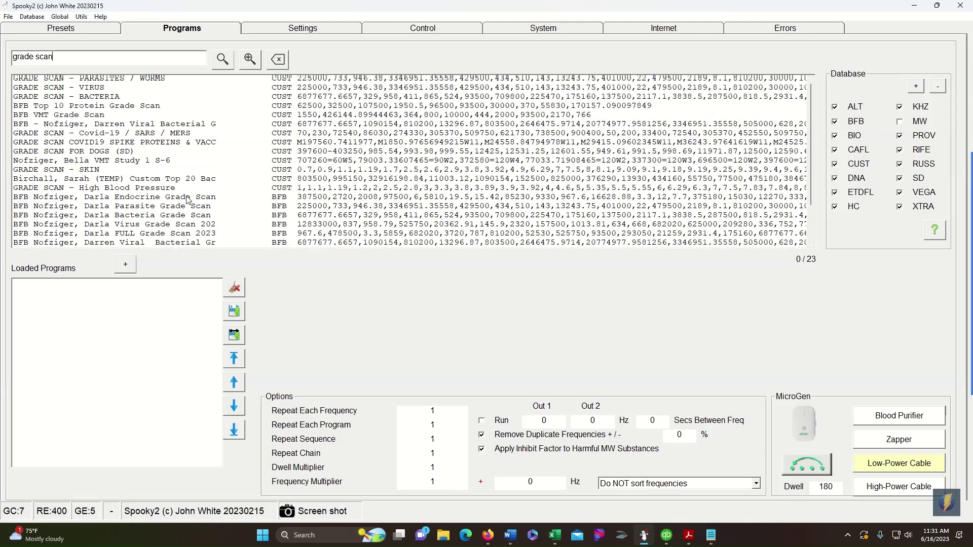
scroll(188, 200, "up", 1)
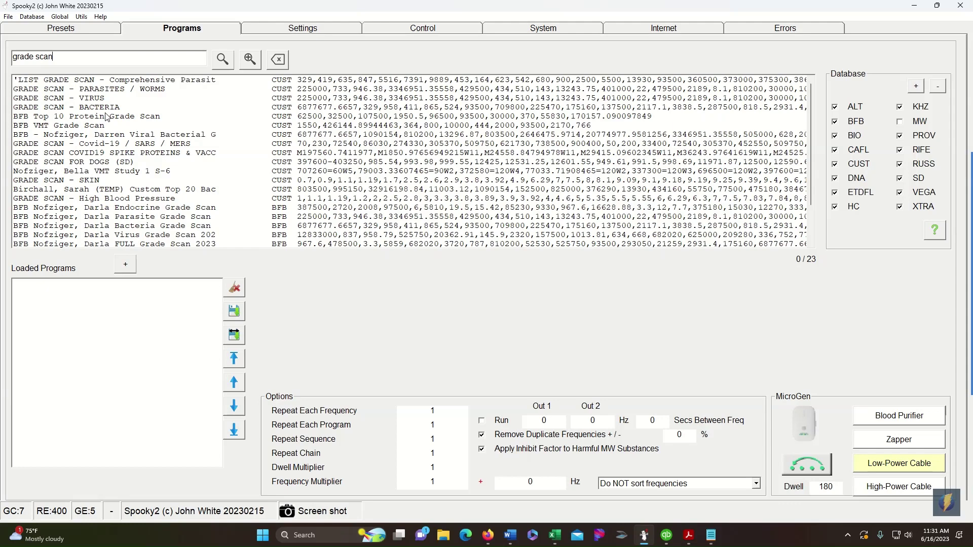
- Load GRADE SCAN – High Blood Pressure (CUST), giving an estimated run time of 23:48:00
left_click(284, 199)
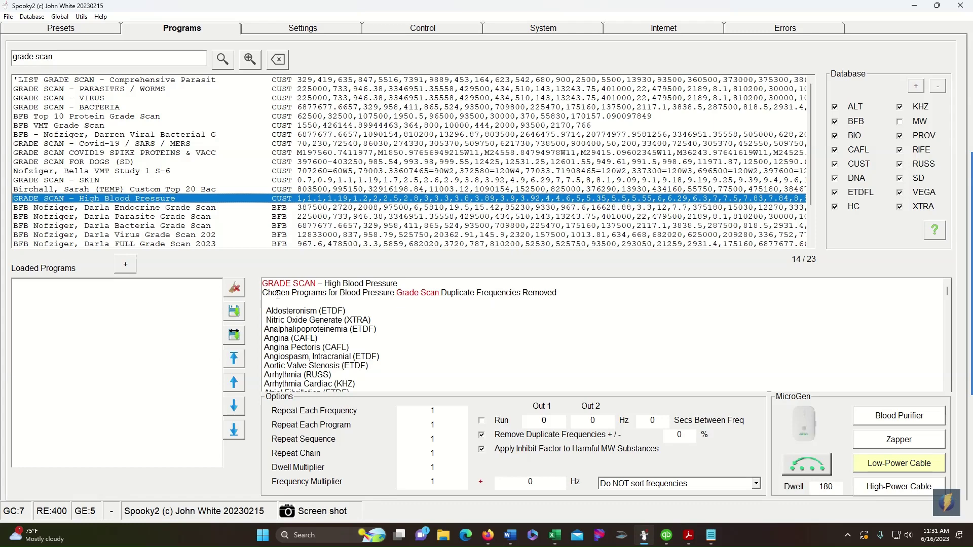
left_click(125, 264)
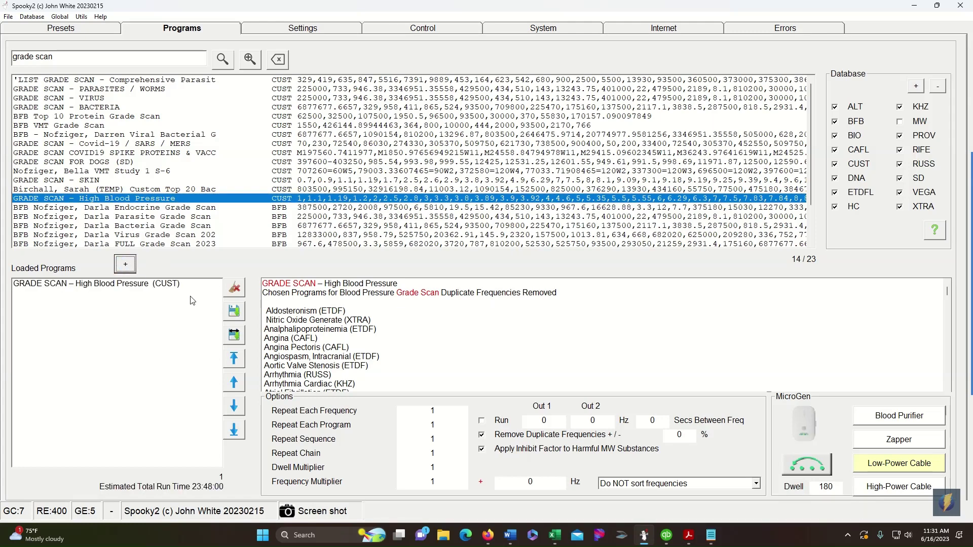
scroll(304, 304, "down", 4)
scroll(304, 301, "down", 10)
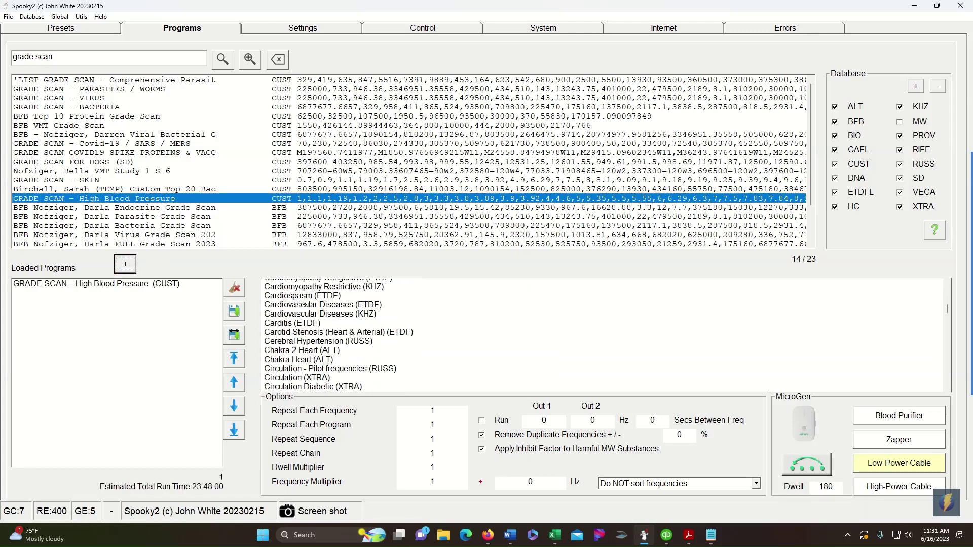
scroll(305, 301, "down", 12)
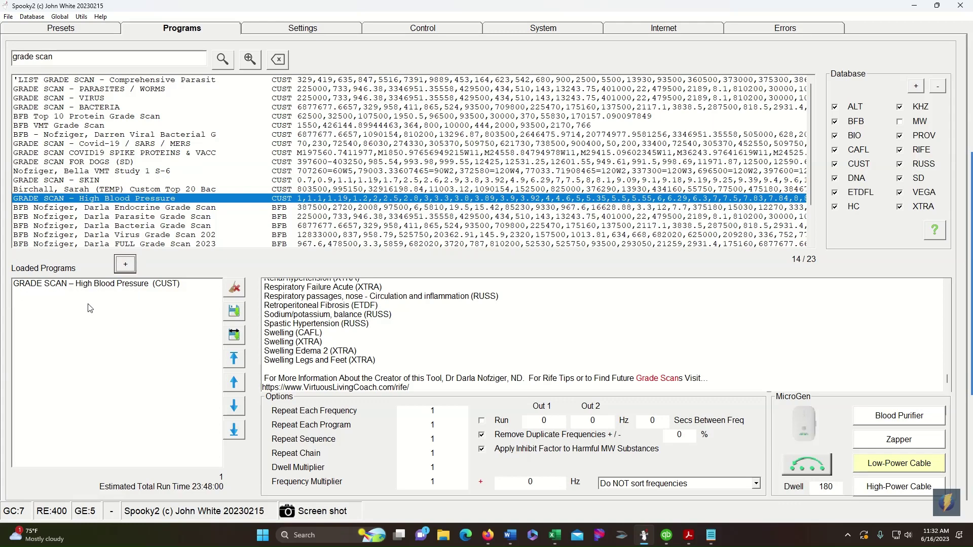
- Select the GX Grade Scan (C) - JW preset under Biofeedback > GeneratorX
left_click(33, 30)
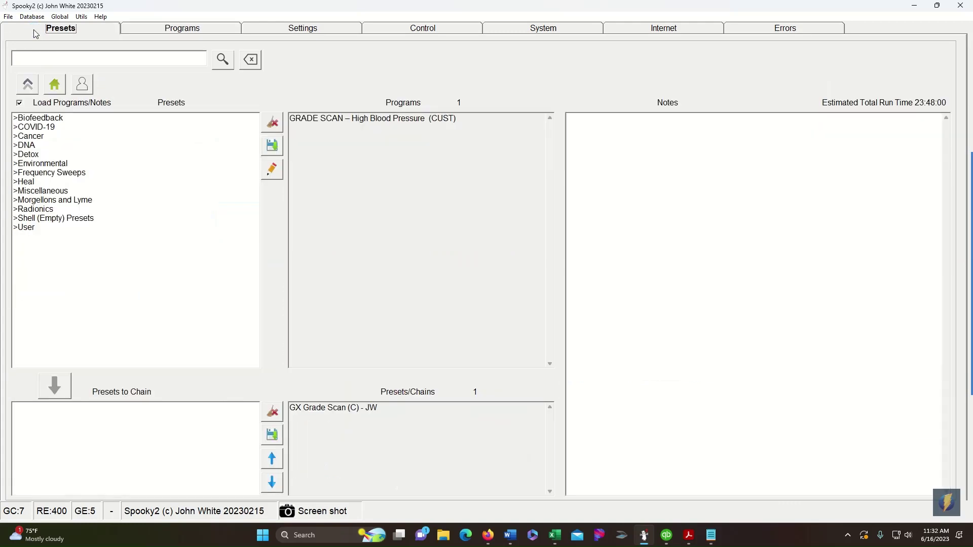
left_click(31, 121)
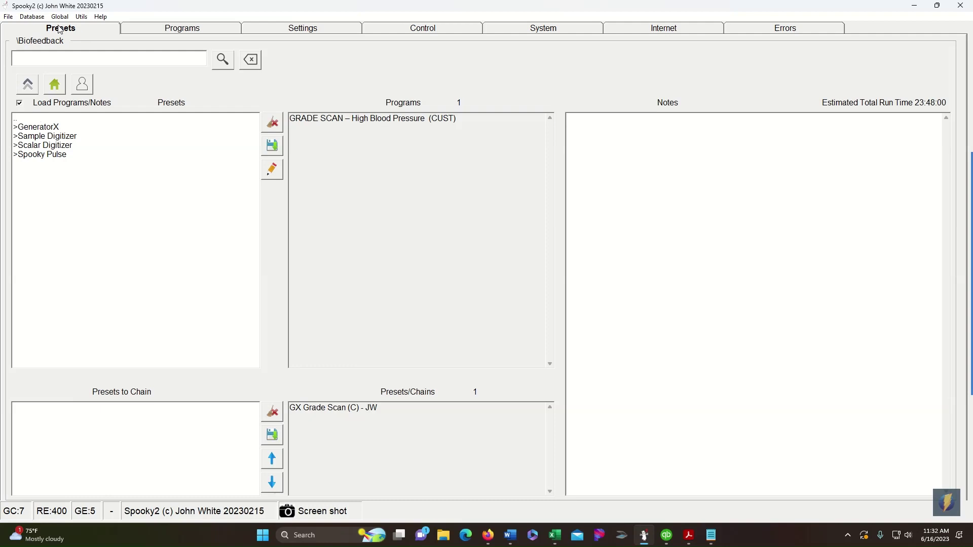
left_click(34, 128)
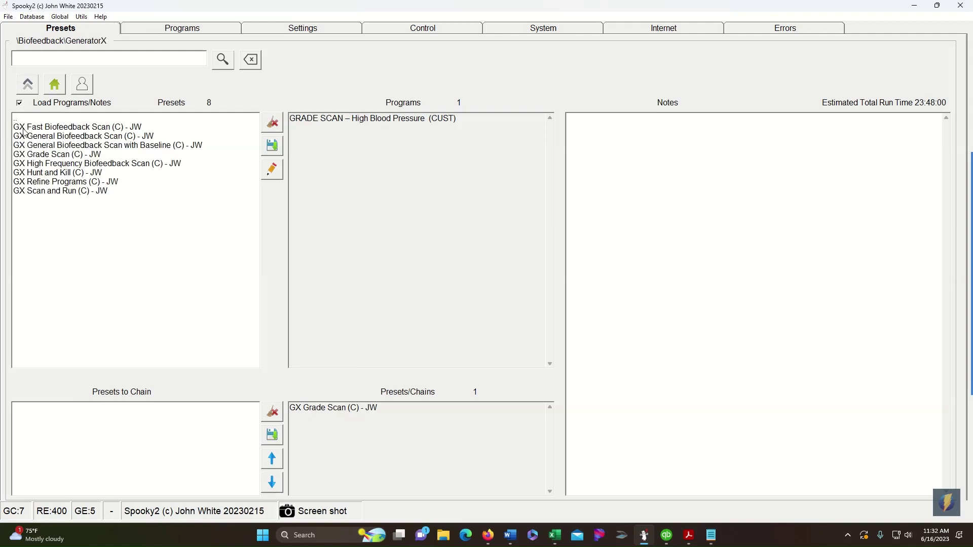
left_click(59, 156)
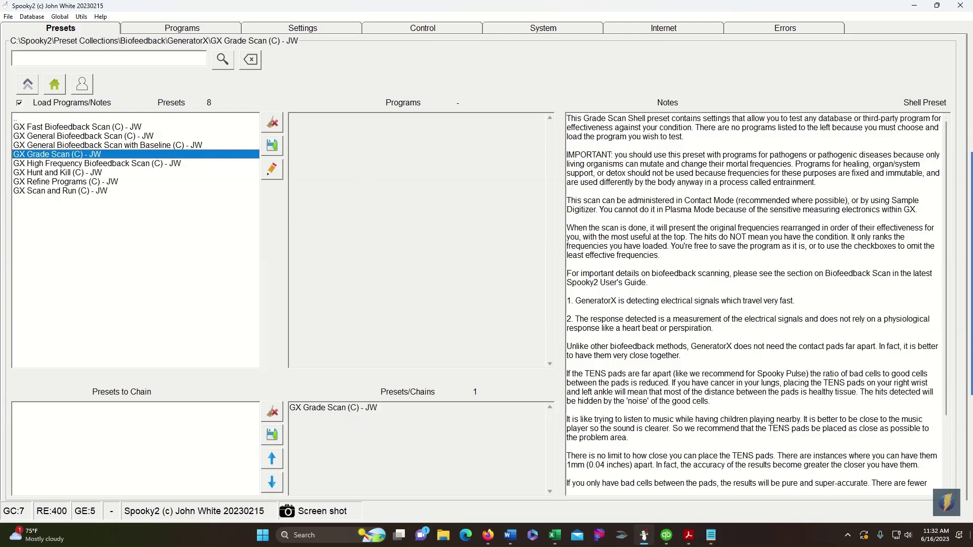
mouse_move(688, 534)
- Add GRADE SCAN – High Blood Pressure to the preset and overwrite generator 5 with it
left_click(220, 32)
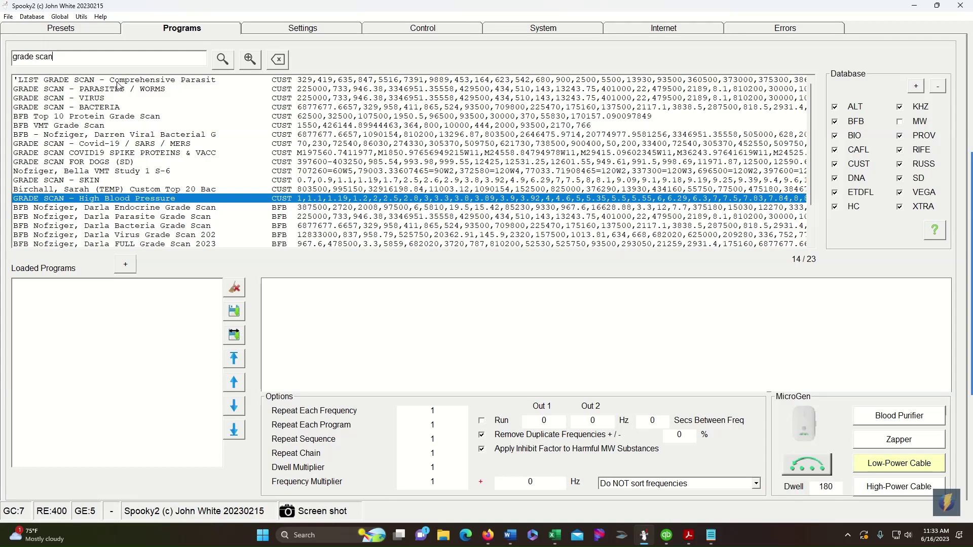
left_click(126, 264)
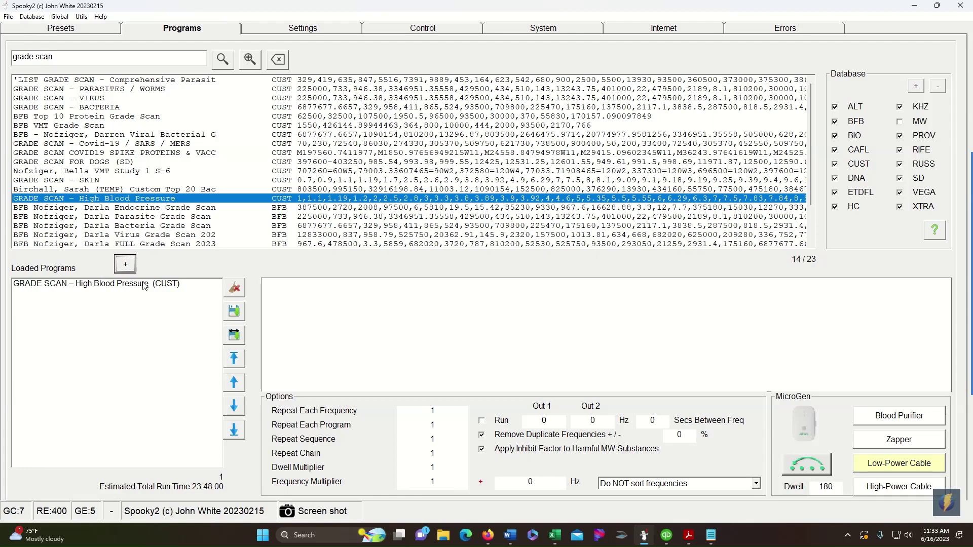
left_click(319, 28)
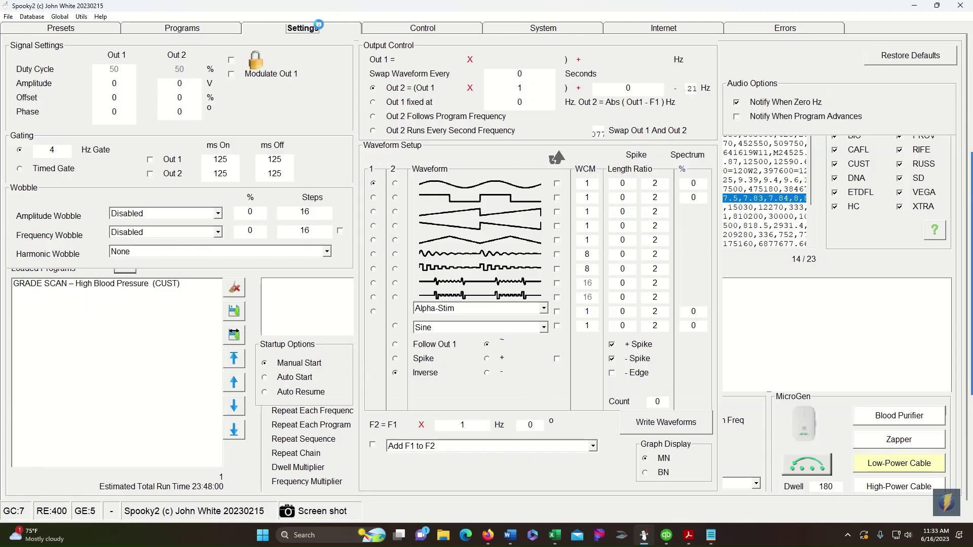
left_click(430, 27)
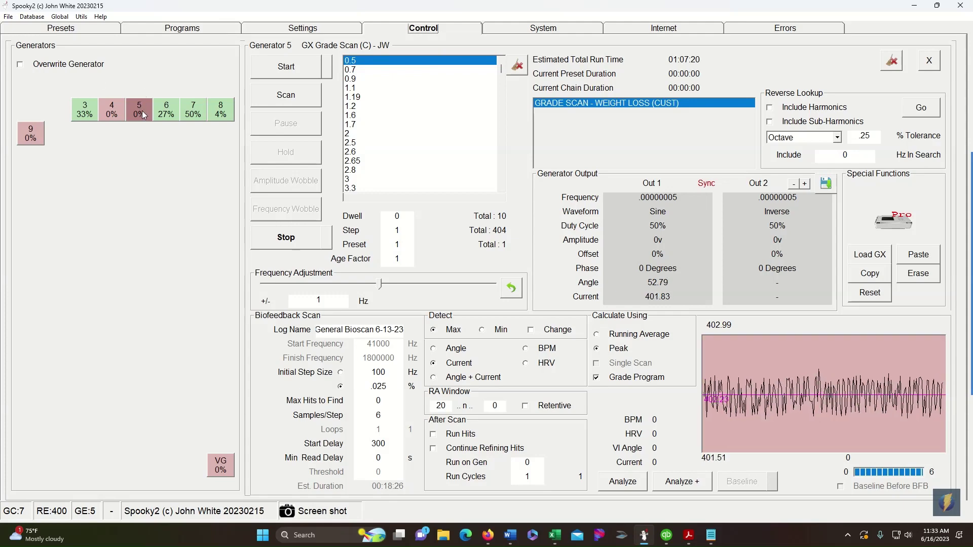
left_click(35, 66)
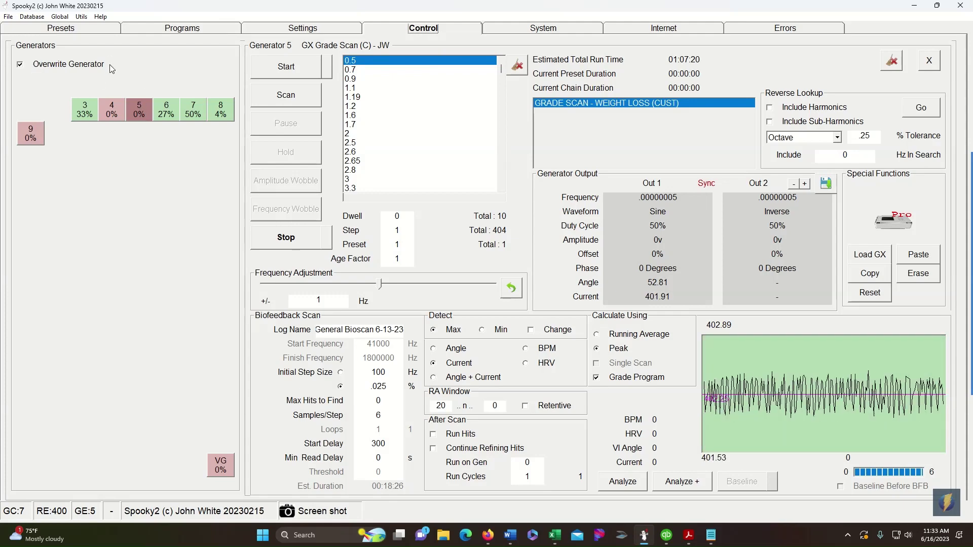
left_click(139, 109)
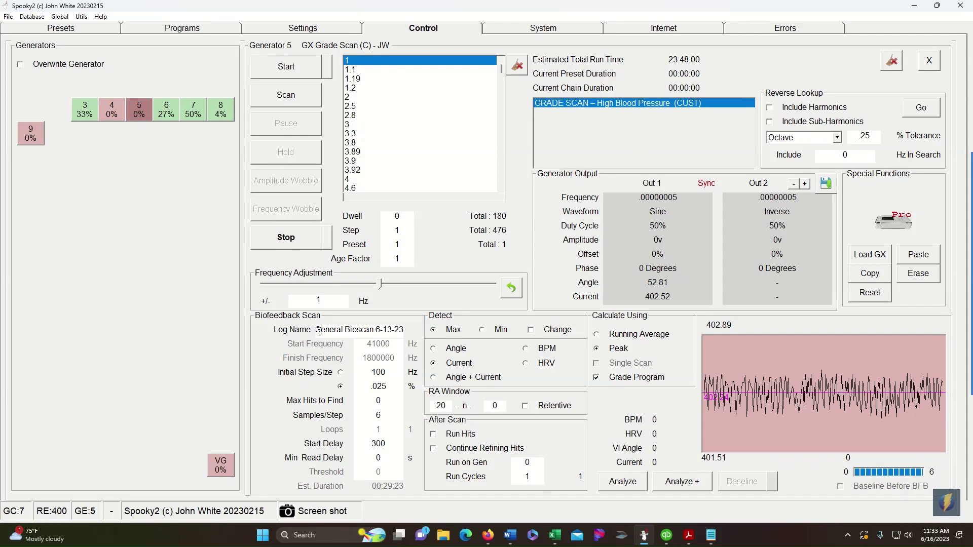
- Change the scan Log Name to the client's name followed by 'GS-Blood Pressure 6-16-23'
left_click_drag(319, 330, 532, 337)
key("BackSpace")
key("BackSpace")
type("Darr")
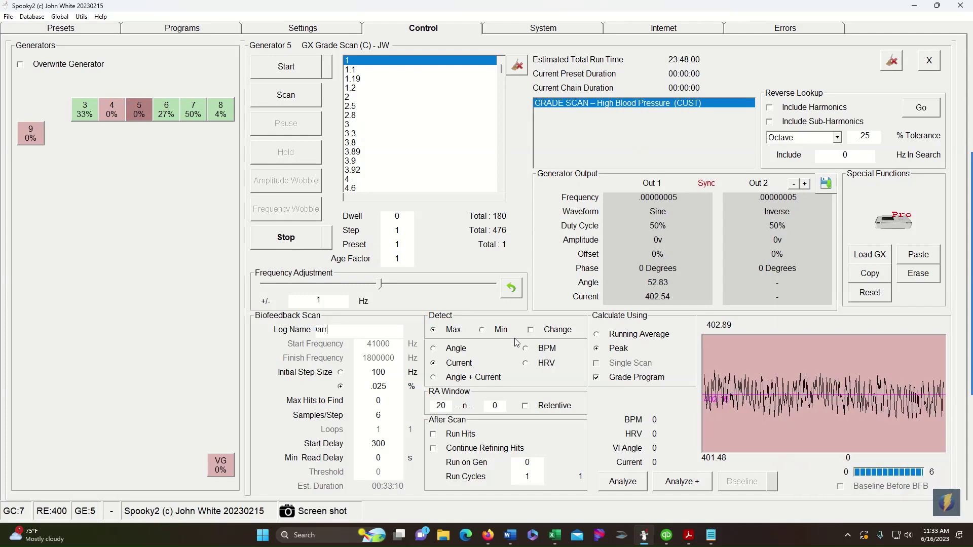
key("BackSpace")
key("BackSpace")
key("BackSpace")
key("BackSpace")
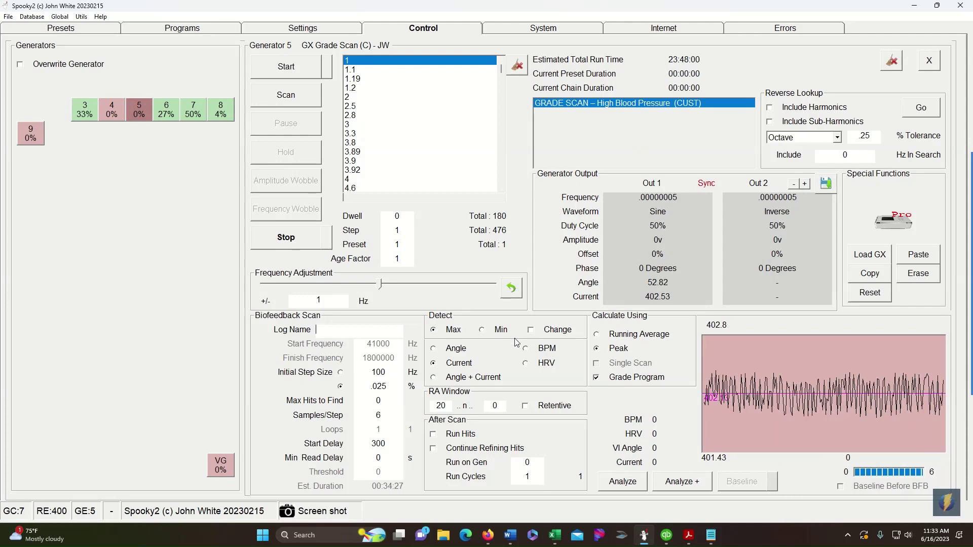
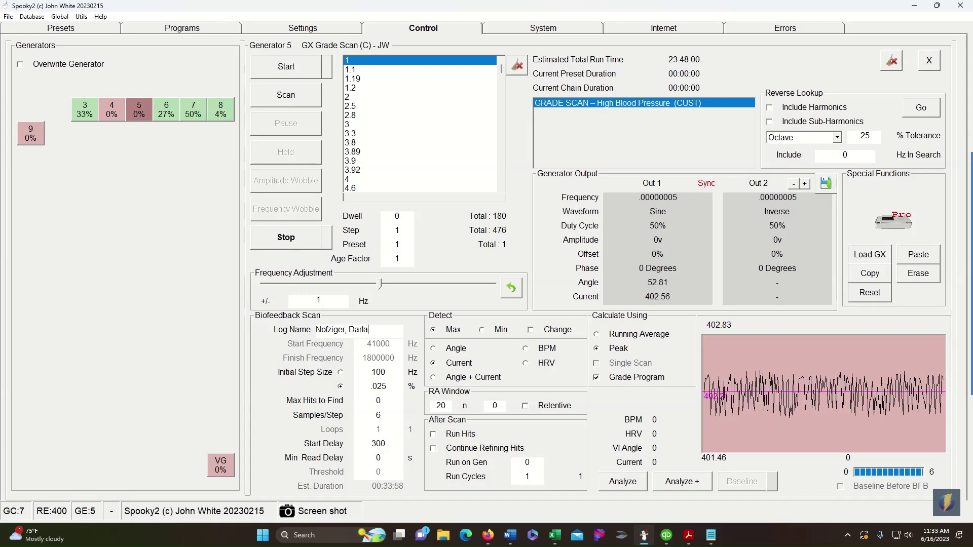
type(" GS-")
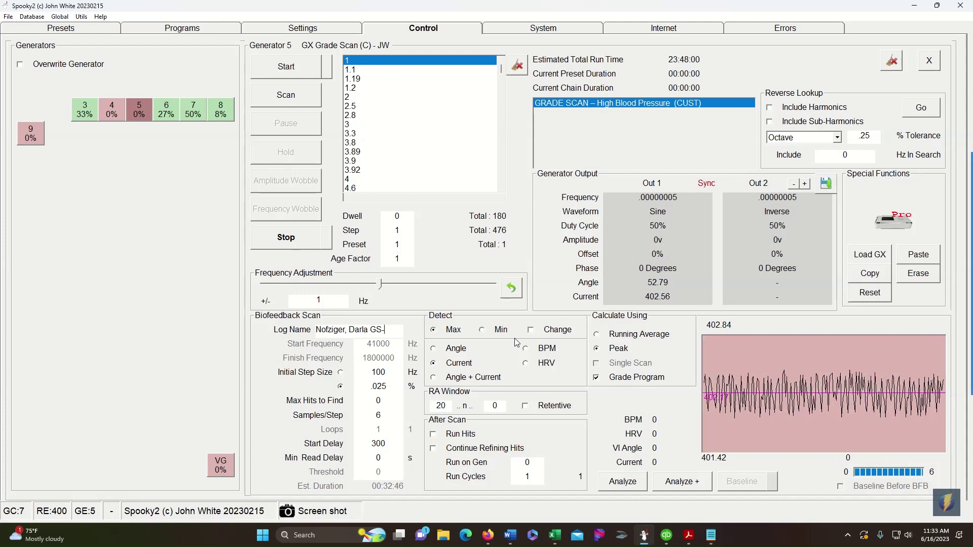
type("Blood Pressure")
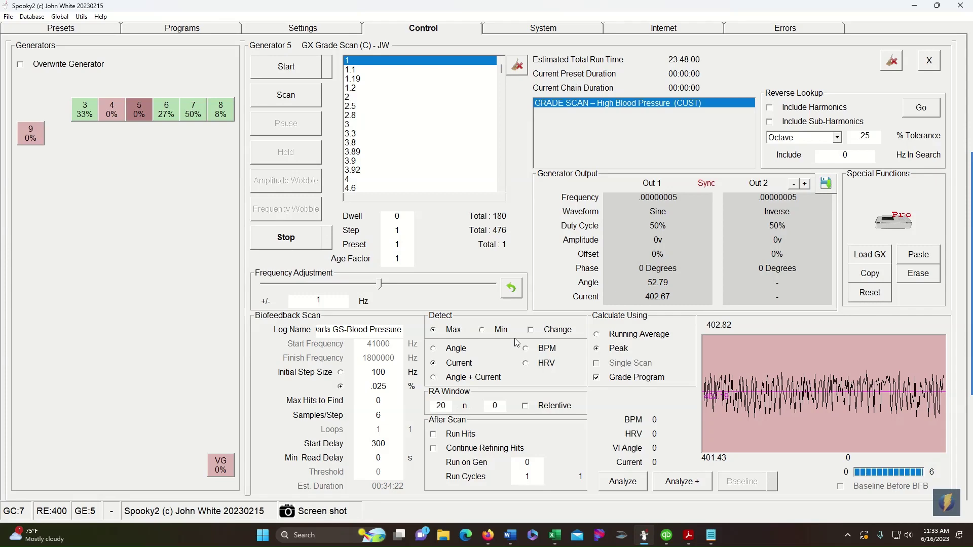
type(" 6-16-23")
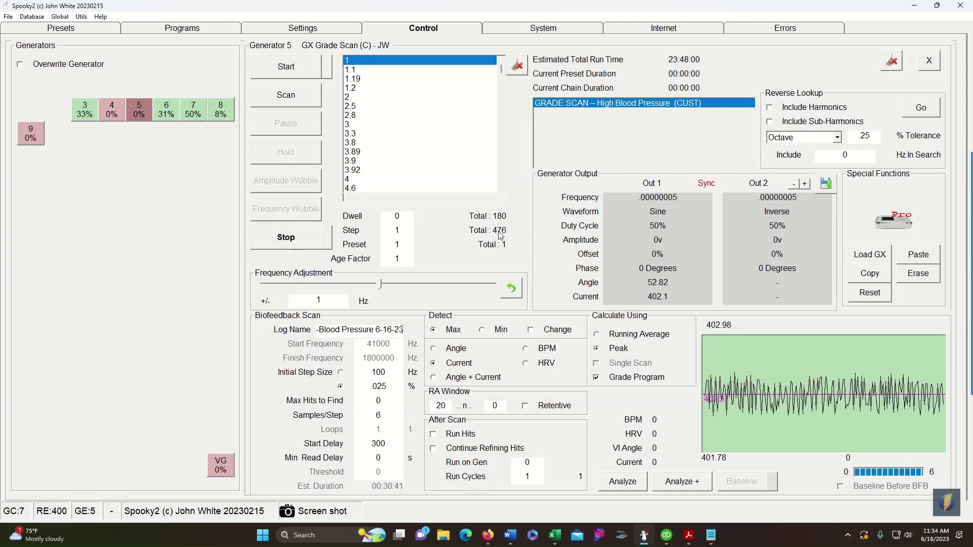
scroll(398, 108, "down", 1)
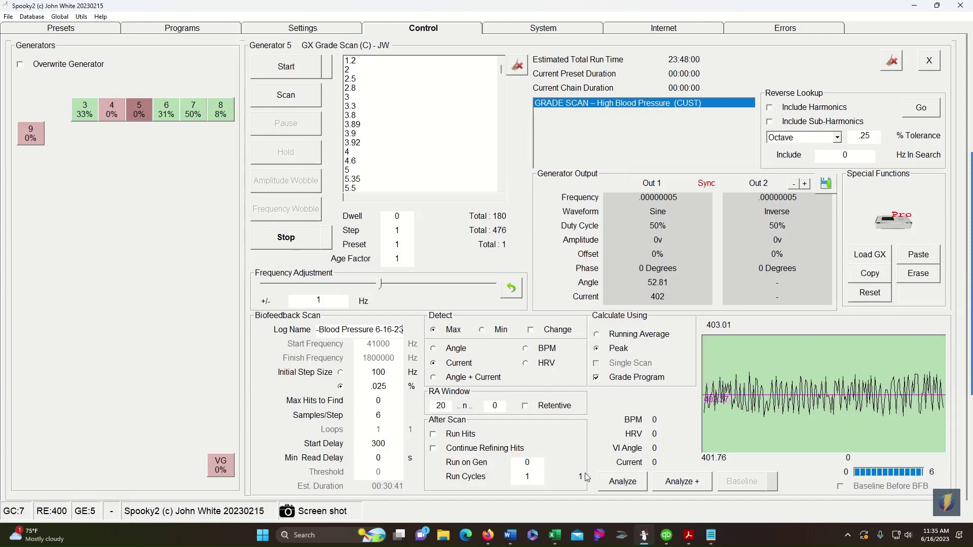
left_click(623, 482)
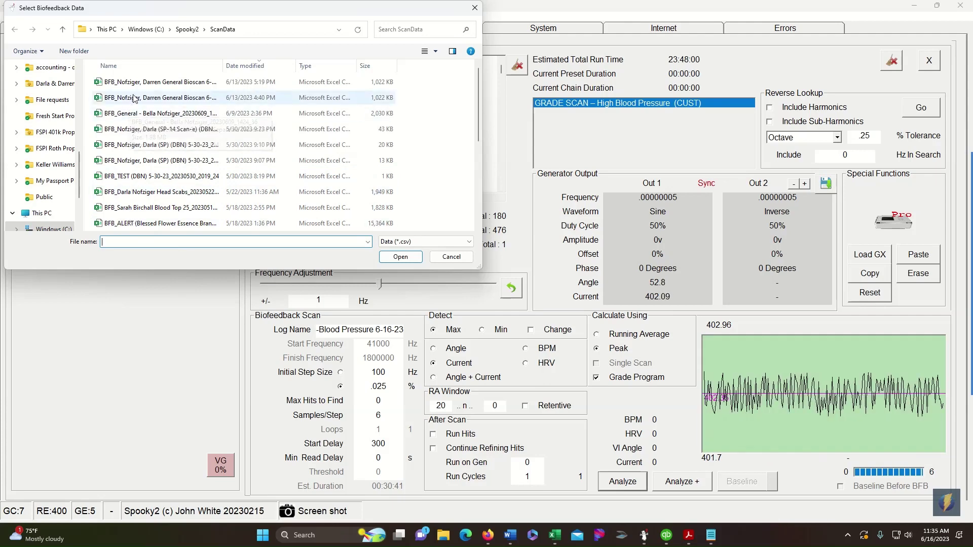
- Open the 5/30/2023 9:10 PM scan .csv file from ScanData
left_click(128, 146)
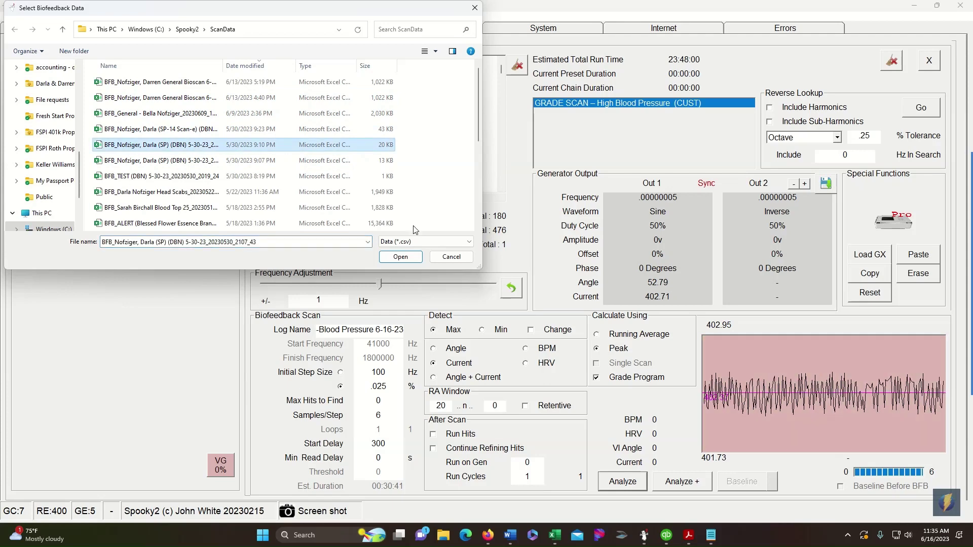
left_click(402, 259)
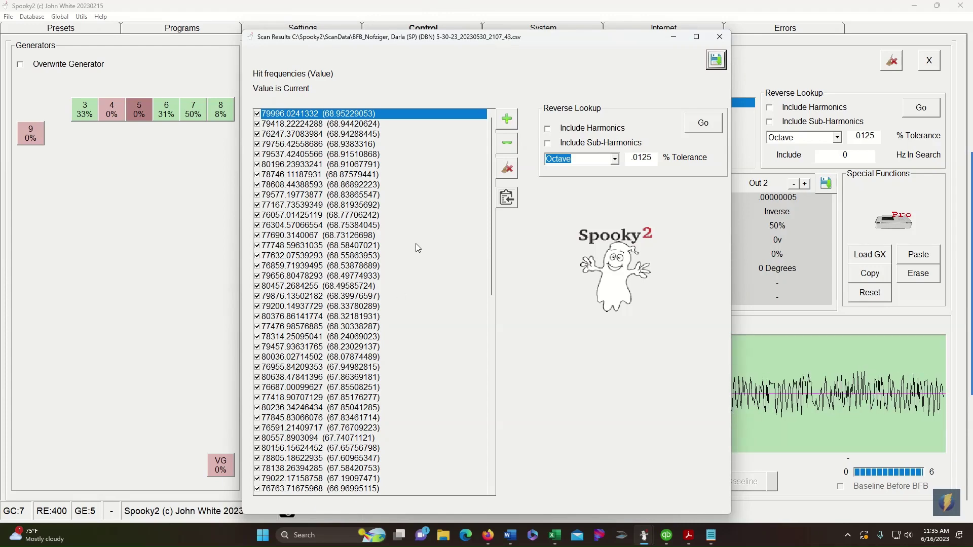
- Scroll through the Scan Results list to review all the hit frequencies
scroll(332, 340, "down", 10)
scroll(331, 349, "down", 4)
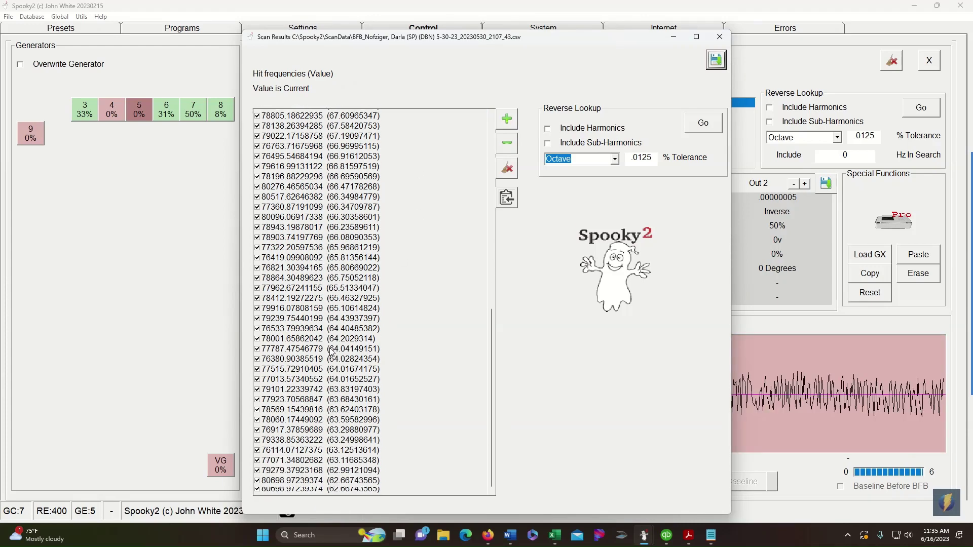
scroll(307, 248, "up", 14)
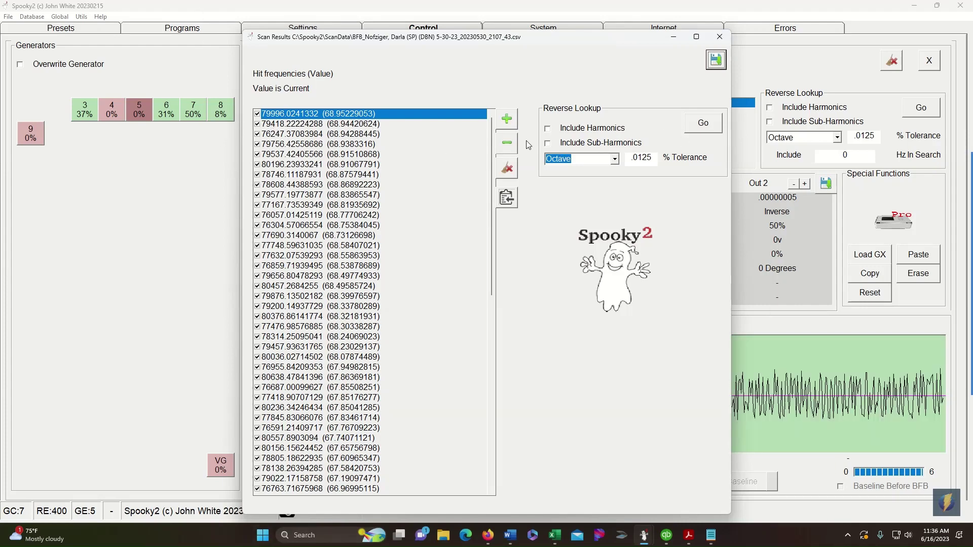
- Select hits 79996.0241332, 79418.22224288 and 76247.37083984 in Scan Results and save them as a new program
left_click(257, 114)
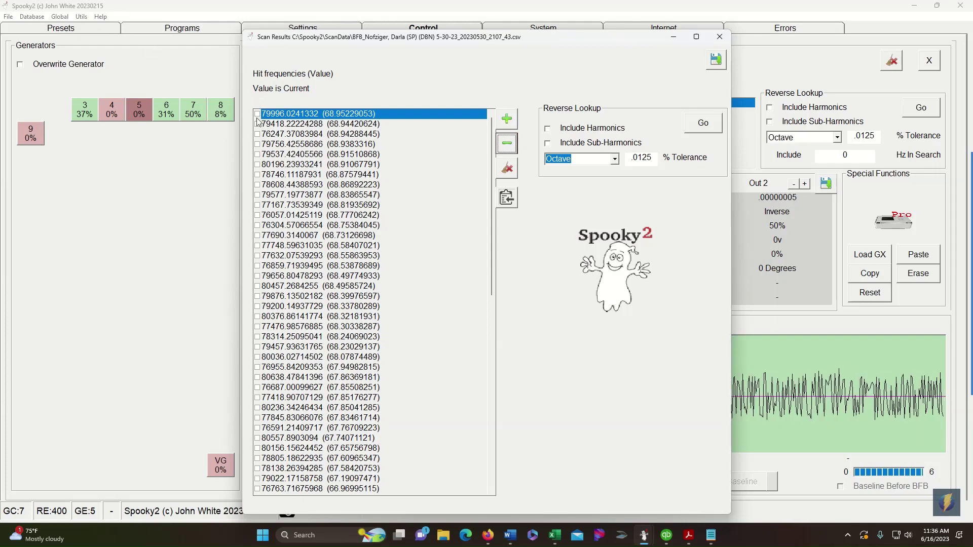
left_click(262, 125)
left_click(257, 124)
left_click(257, 133)
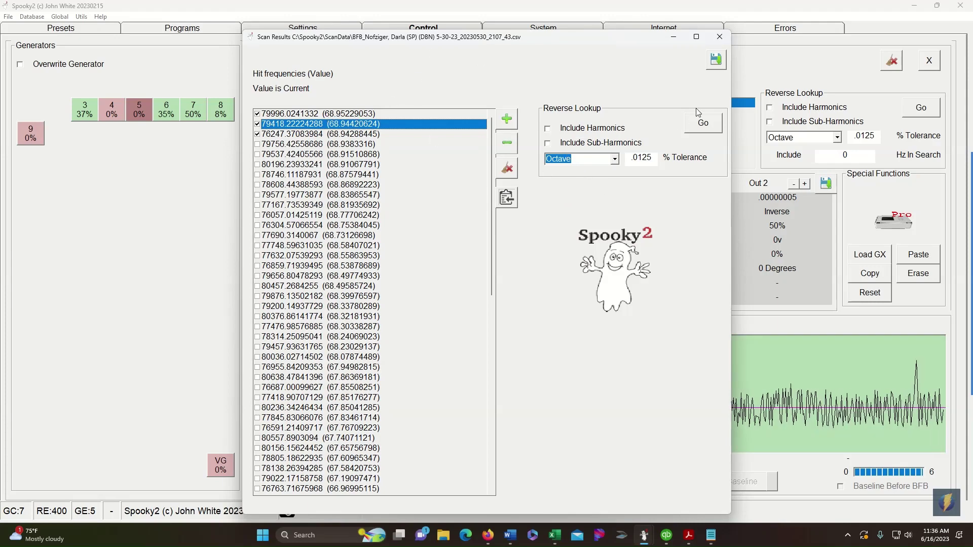
left_click(714, 61)
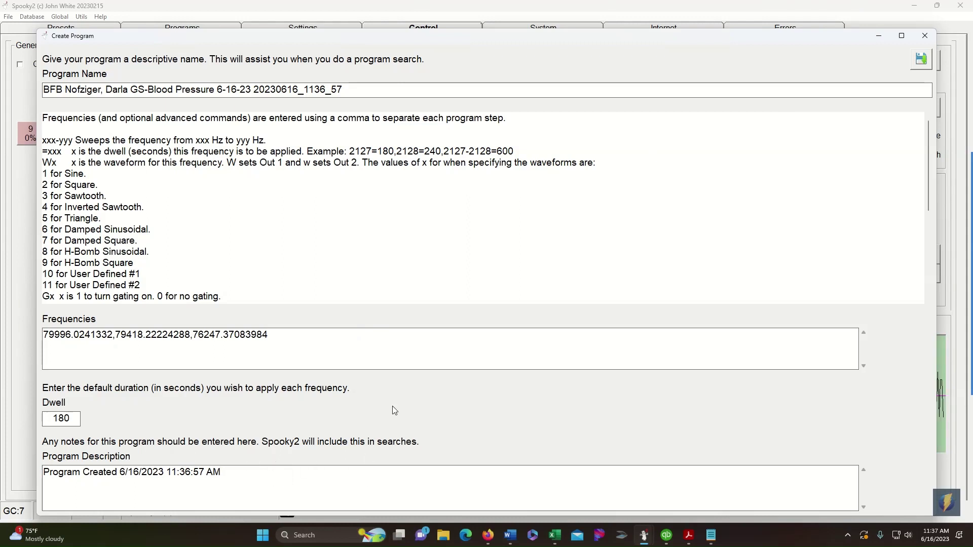
- Close the Create Program window, returning to generator 5's Grade Scan control page
left_click(925, 36)
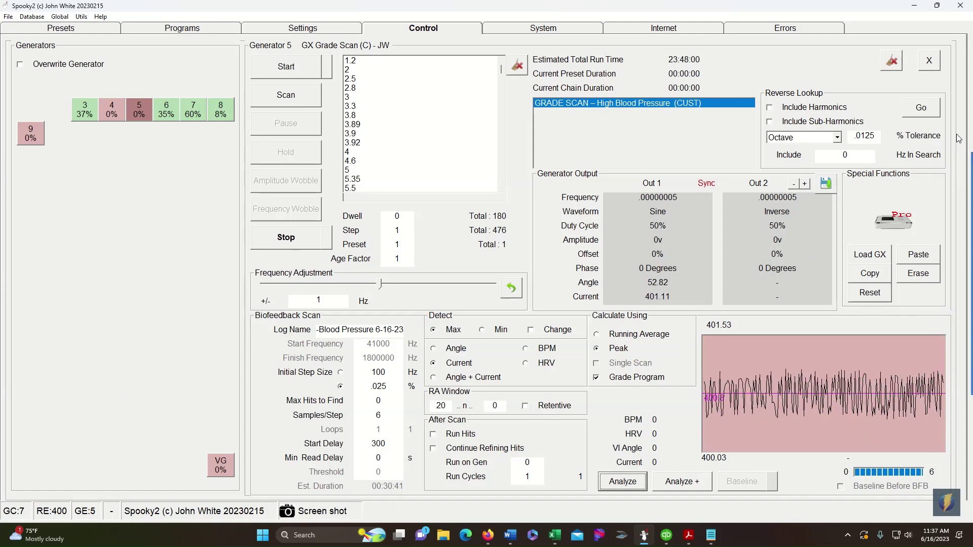
mouse_move(949, 189)
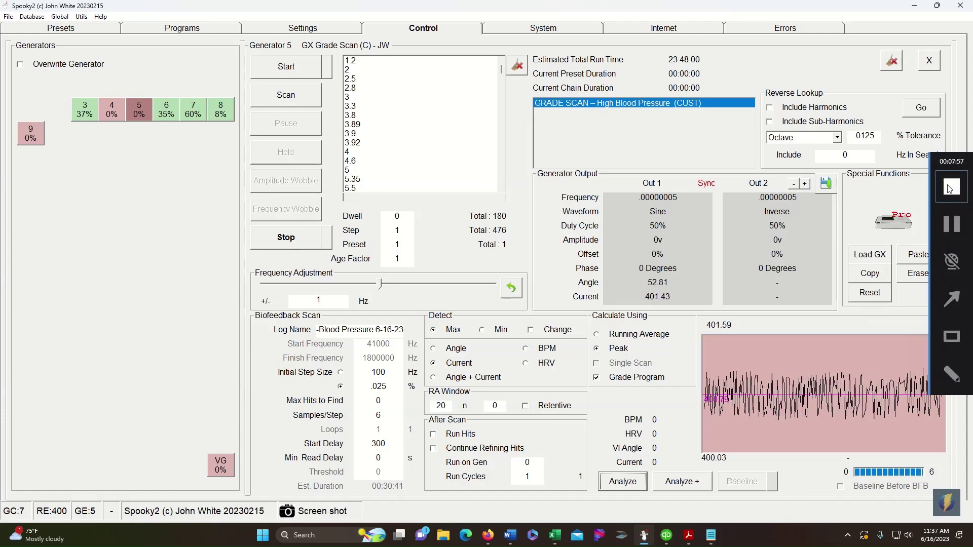